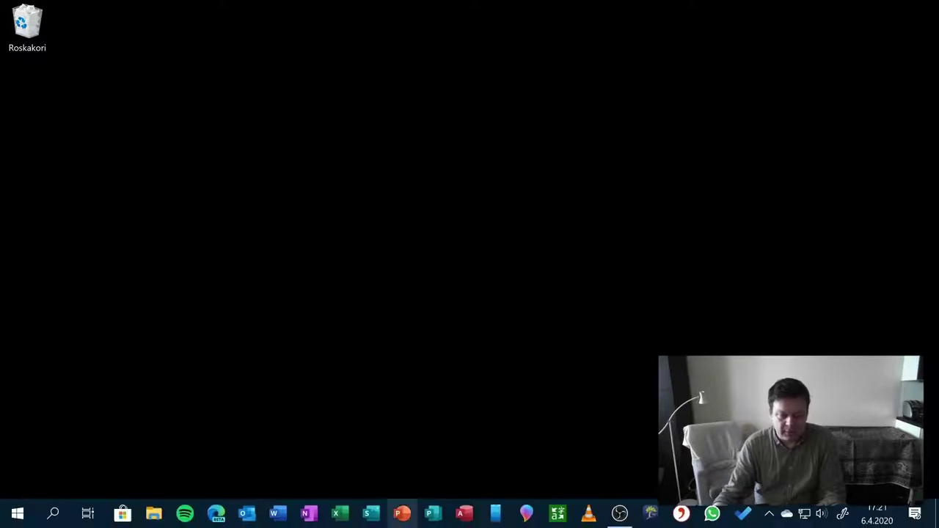
Create a blank PowerPoint presentation and open Screen Recording from the Lisää tab's Mediatiedostot menu.
click(403, 517)
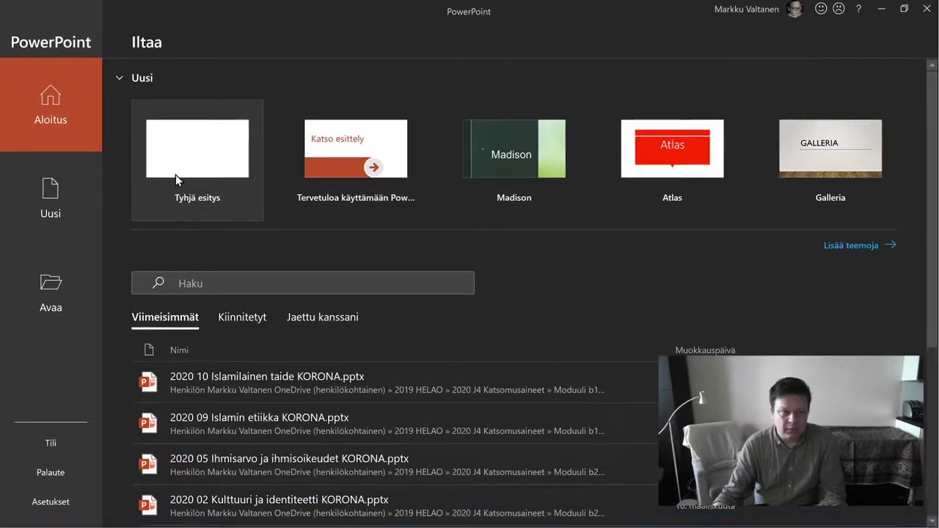
click(175, 176)
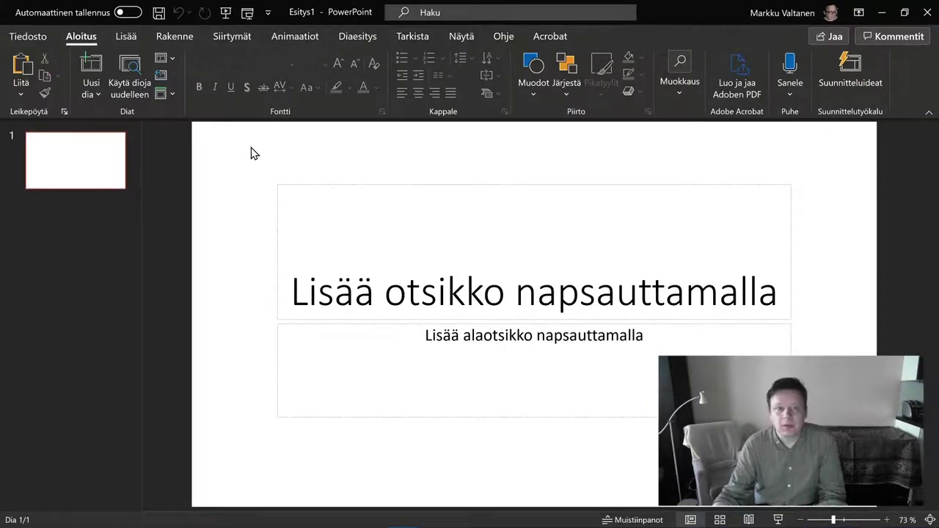
click(129, 41)
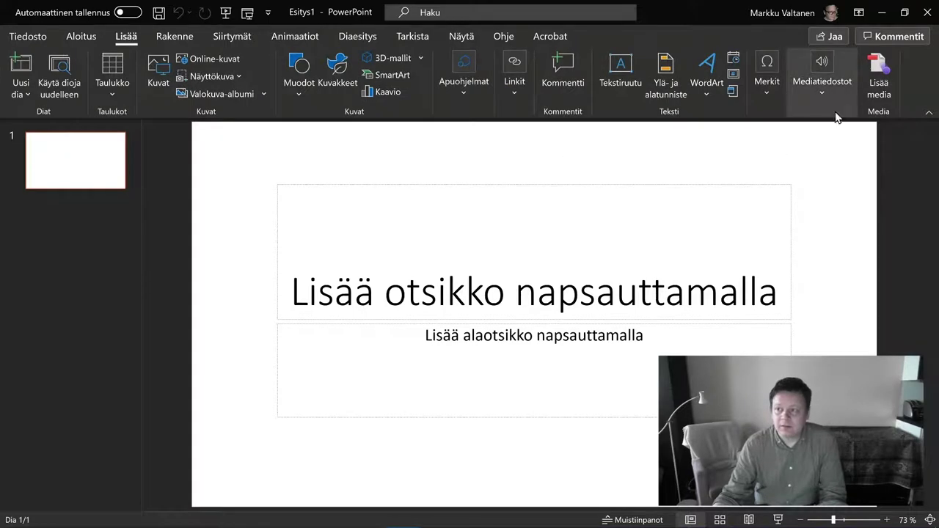
click(842, 101)
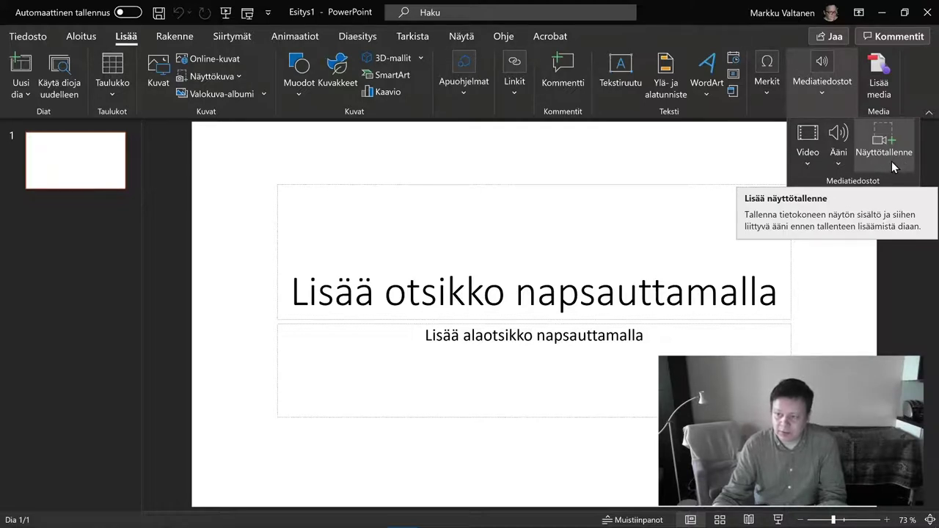
click(893, 166)
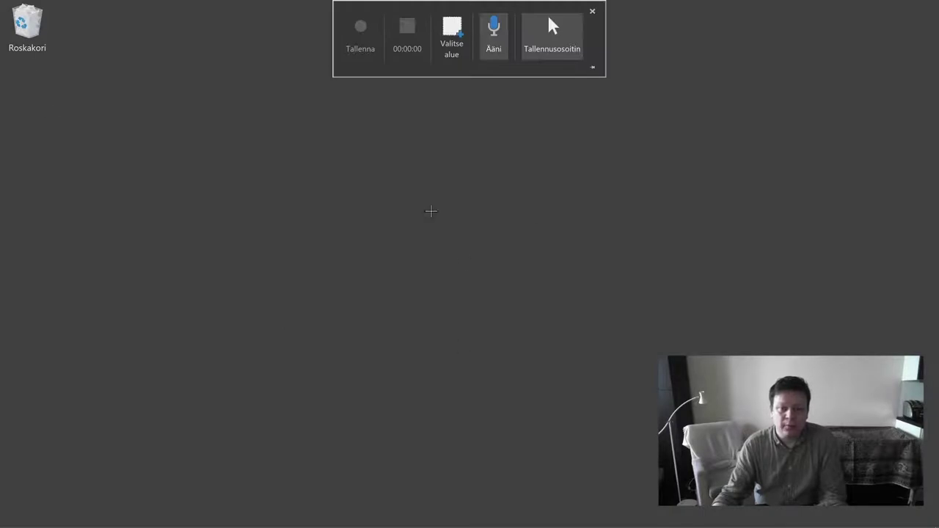
Drag across the entire screen to set it as the recording area.
drag(2, 3, 938, 527)
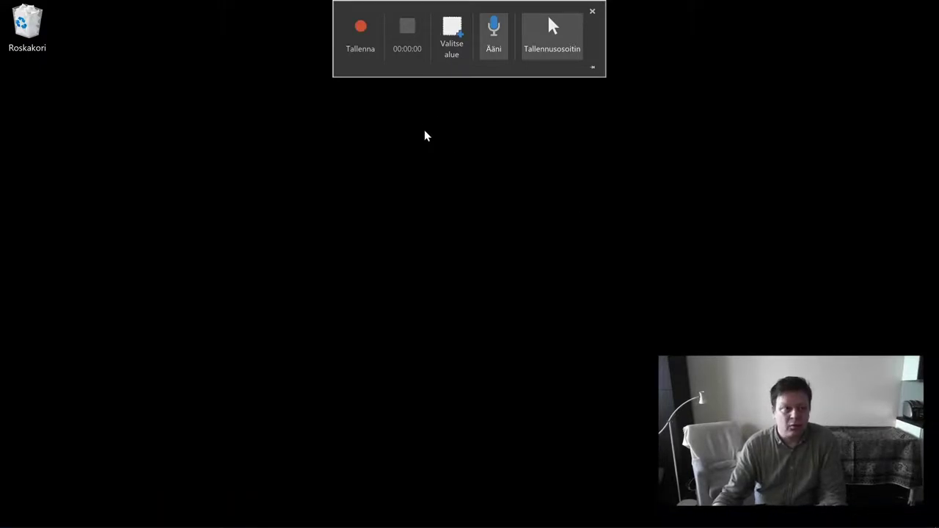
Start recording, open the Helsingin Sanomat bookmark in Edge, scroll its front page, then close Edge.
click(368, 43)
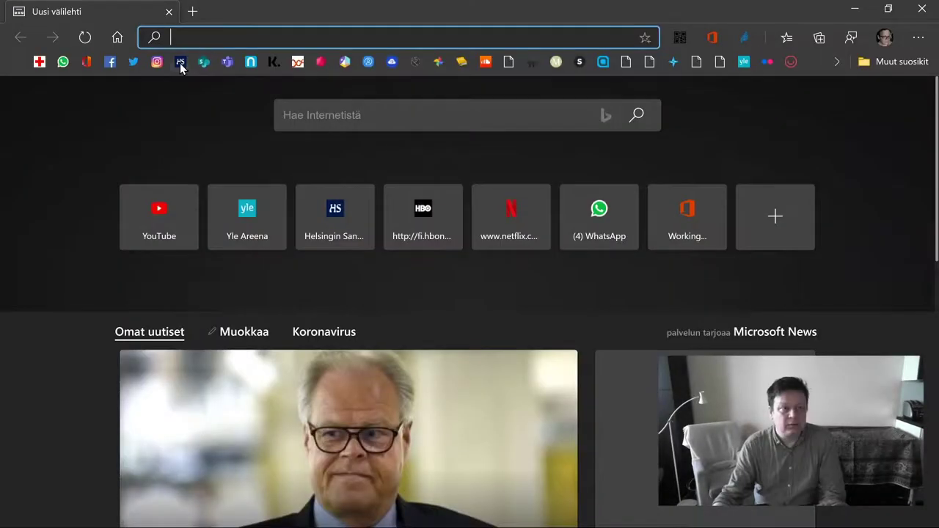
click(181, 63)
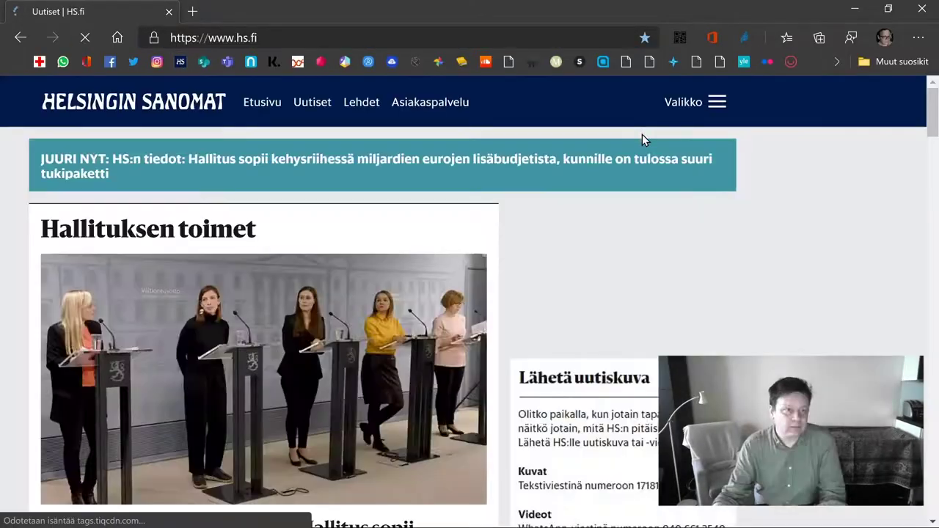
scroll(516, 315, down, 2)
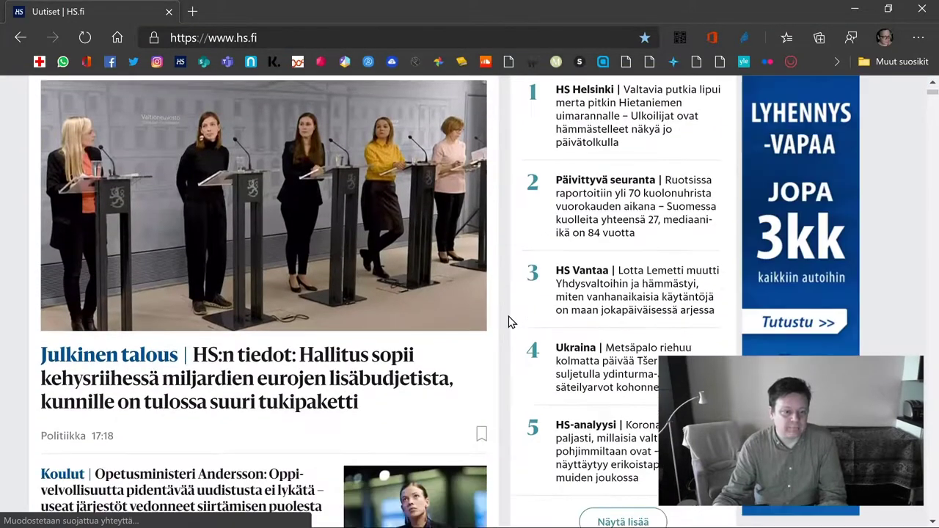
scroll(516, 315, down, 3)
scroll(513, 317, down, 2)
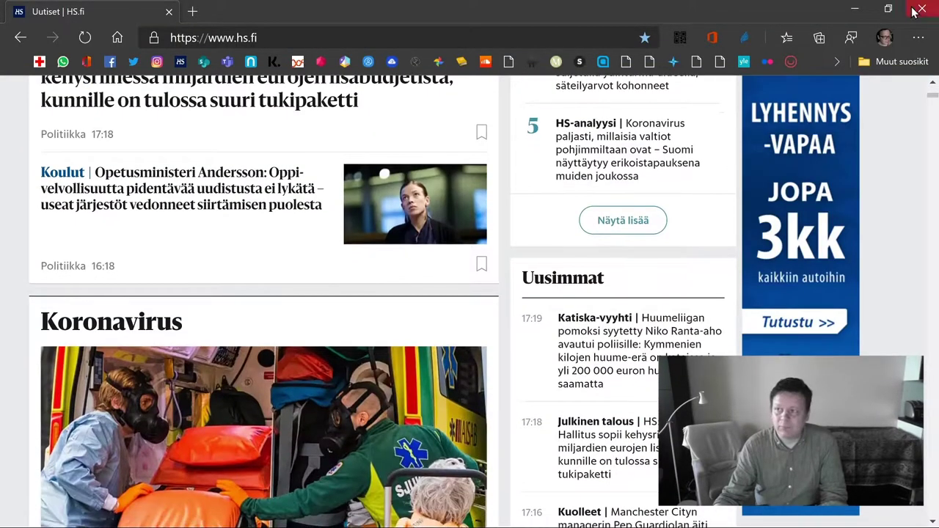
click(922, 9)
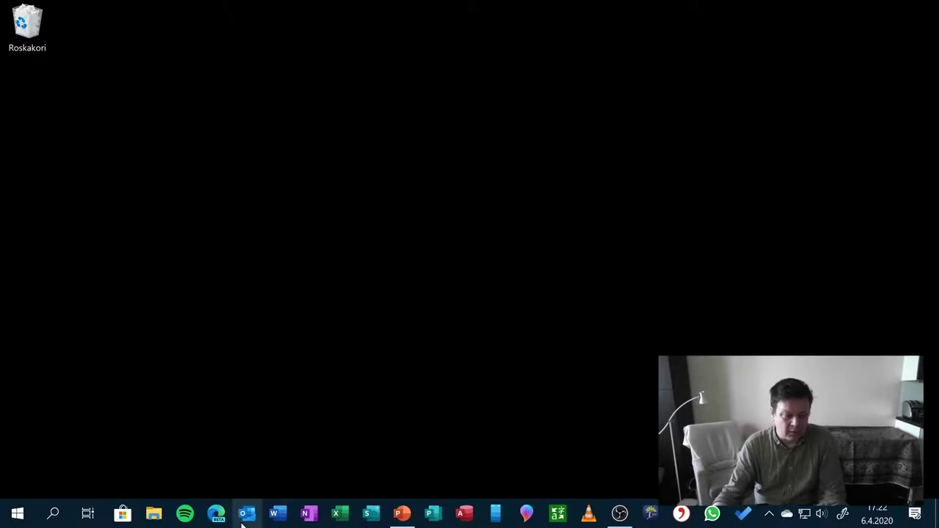
In full-screen OneNote, title the page 'Kotitehtävä 1', then close OneNote.
click(309, 513)
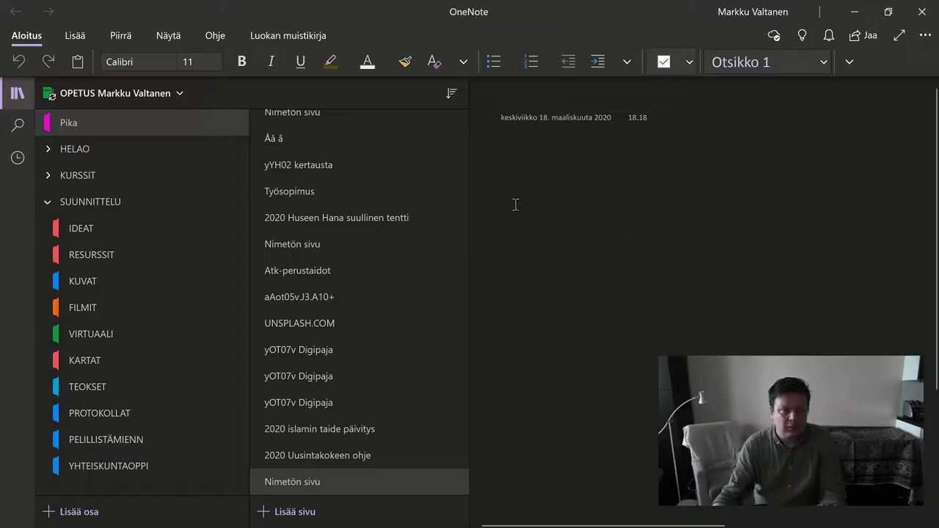
click(899, 36)
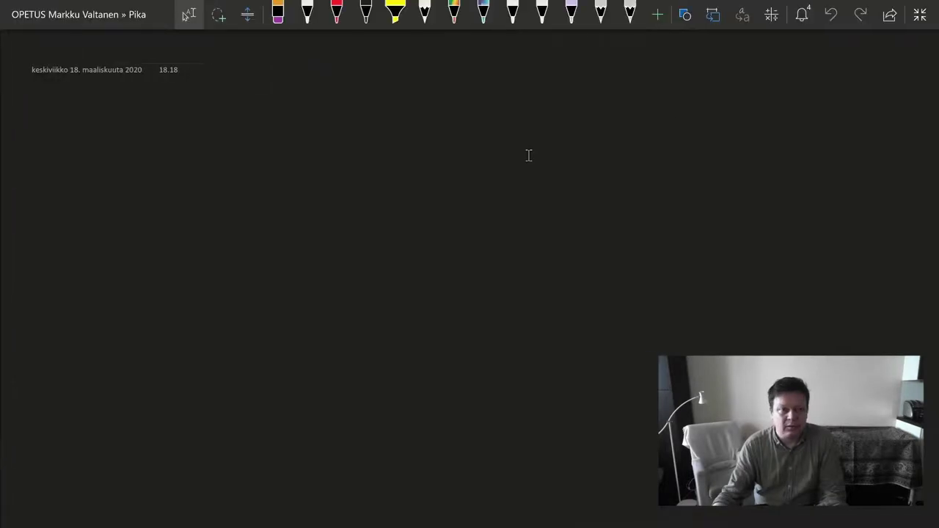
ctrl+scroll(42, 100, up, 3)
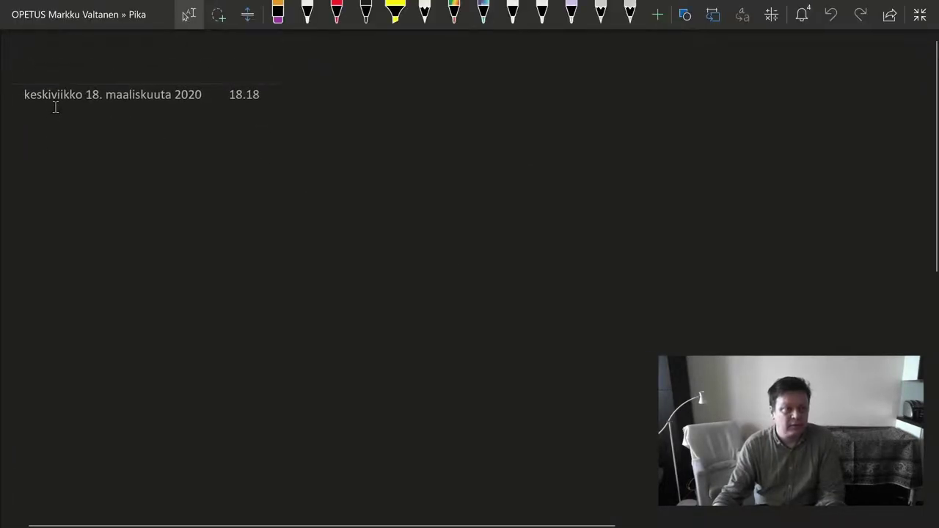
click(90, 66)
text(Kotit)
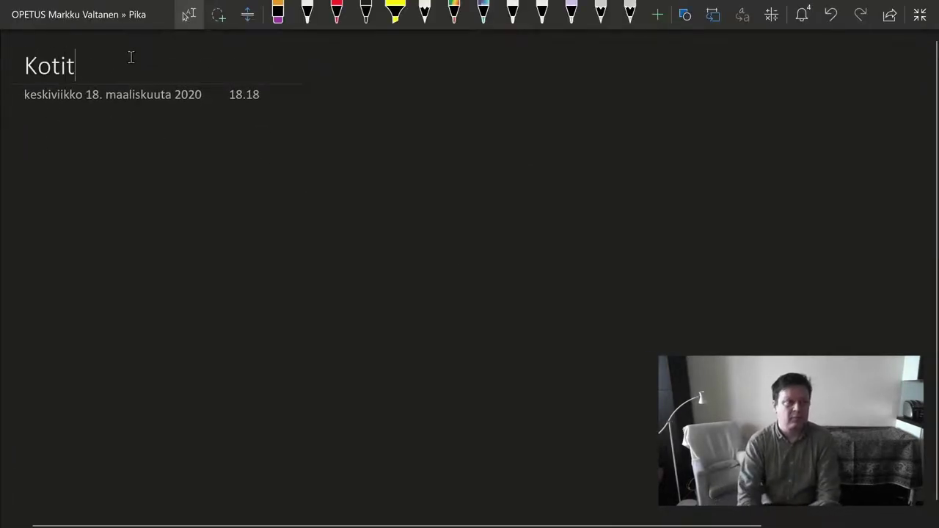
text(ehtävä)
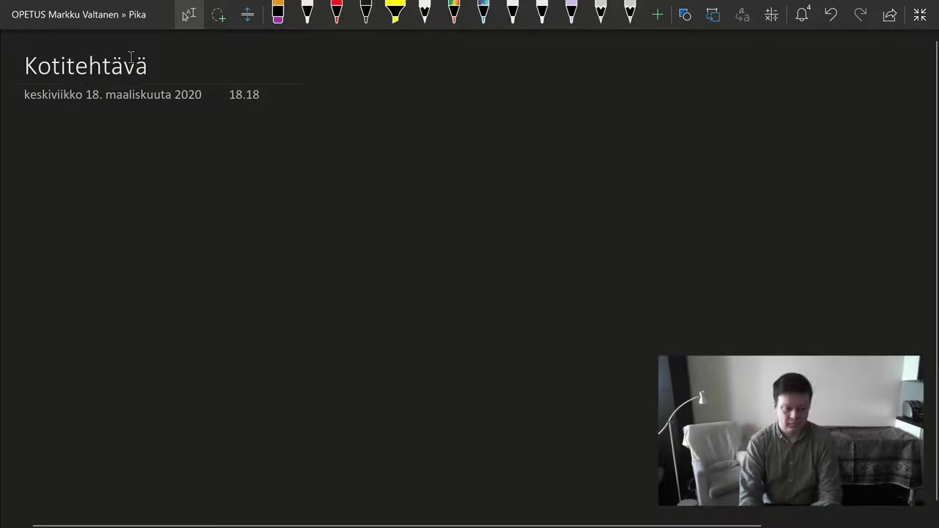
text( 1)
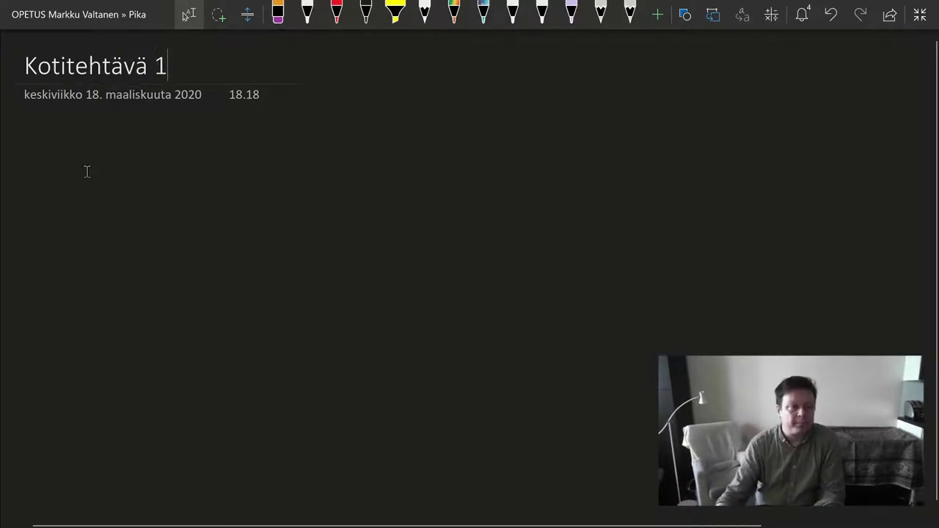
key(Return)
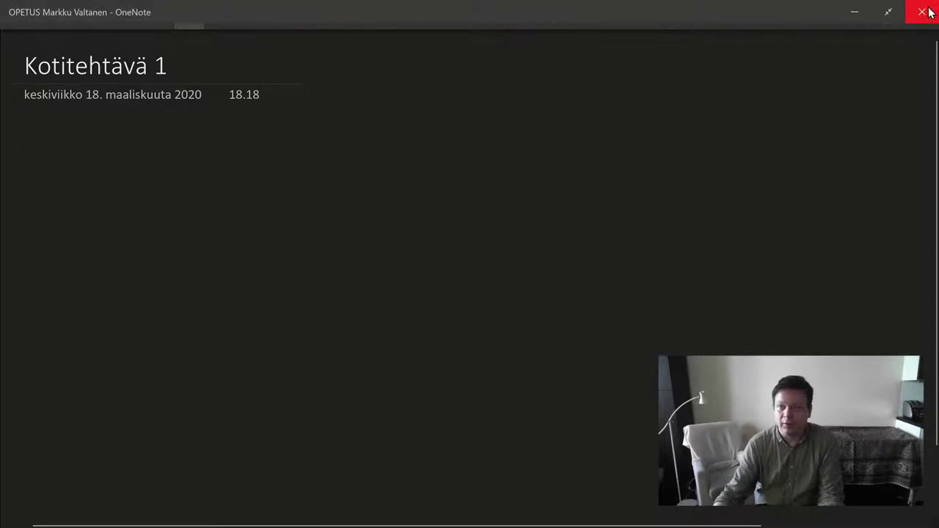
click(928, 11)
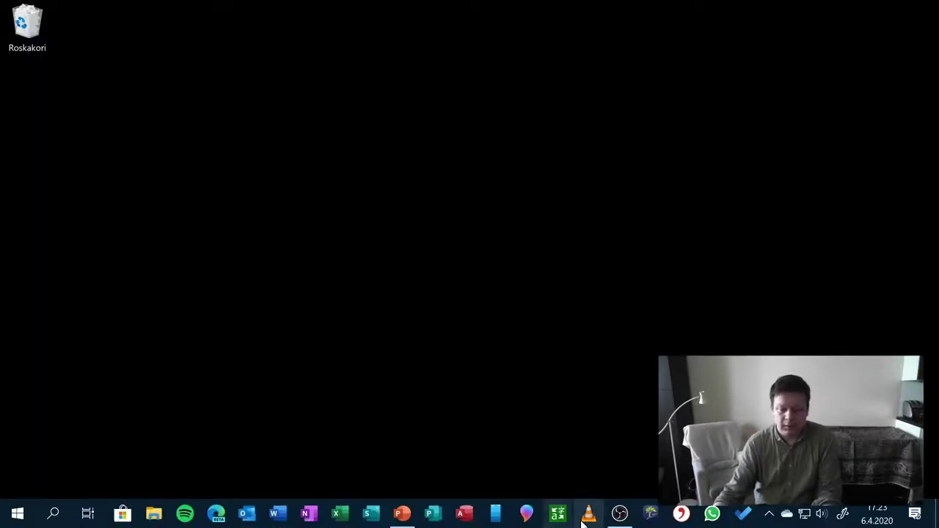
Return to PowerPoint and stop the recording so the video lands on slide 1.
click(402, 514)
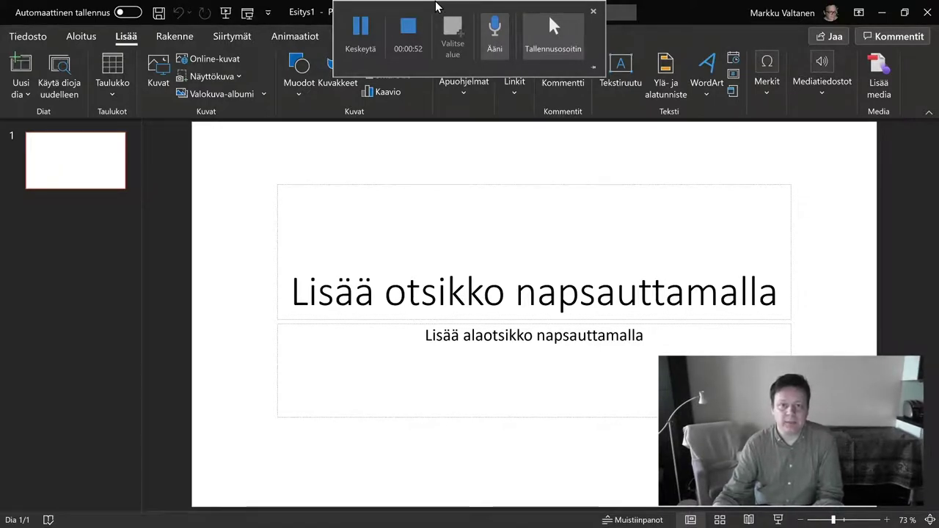
click(408, 28)
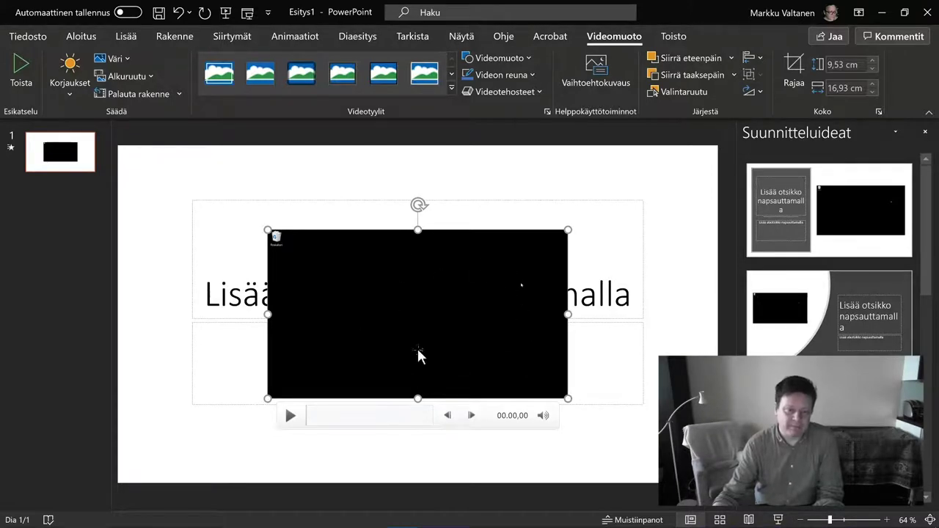
Drag the recorded video higher on the slide, centred over the title placeholder.
drag(418, 356, 387, 307)
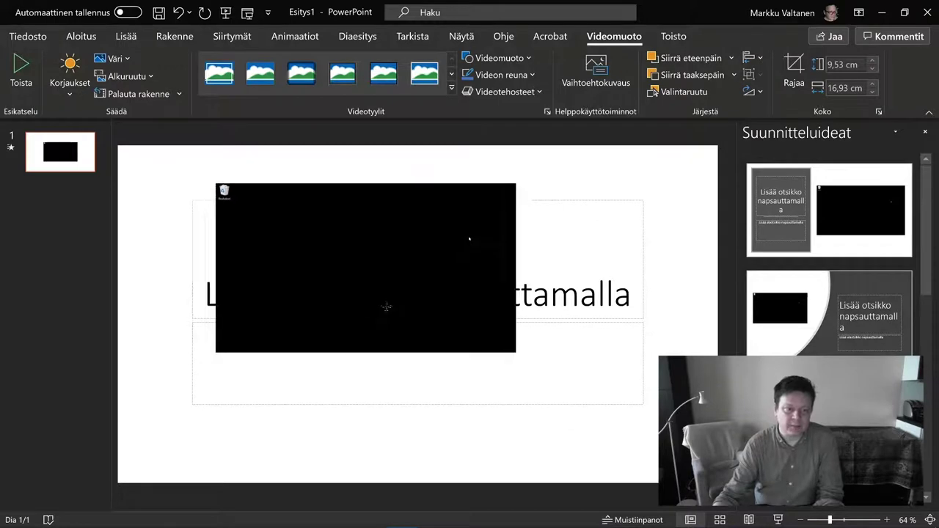
drag(387, 307, 422, 334)
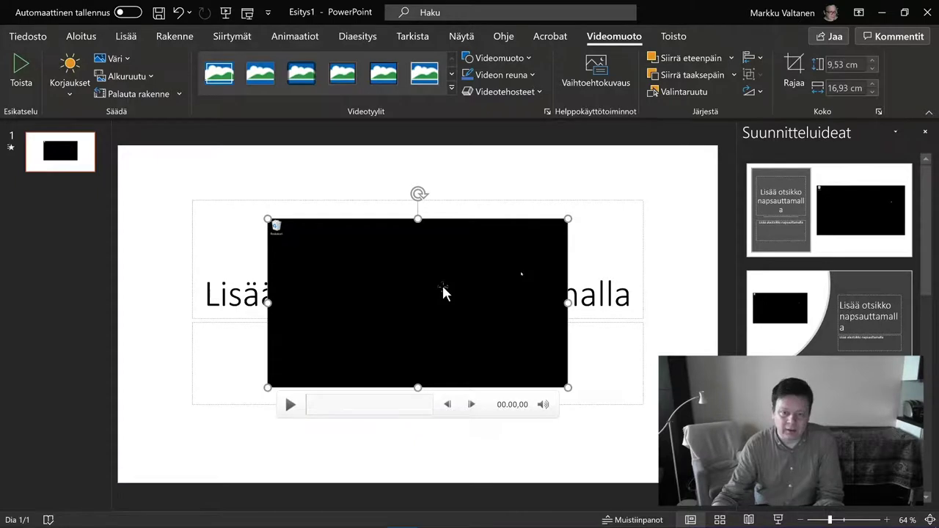
Save the slide's video to Työpöytä as Media1.mp4, then close PowerPoint choosing Älä tallenna.
right_click(443, 291)
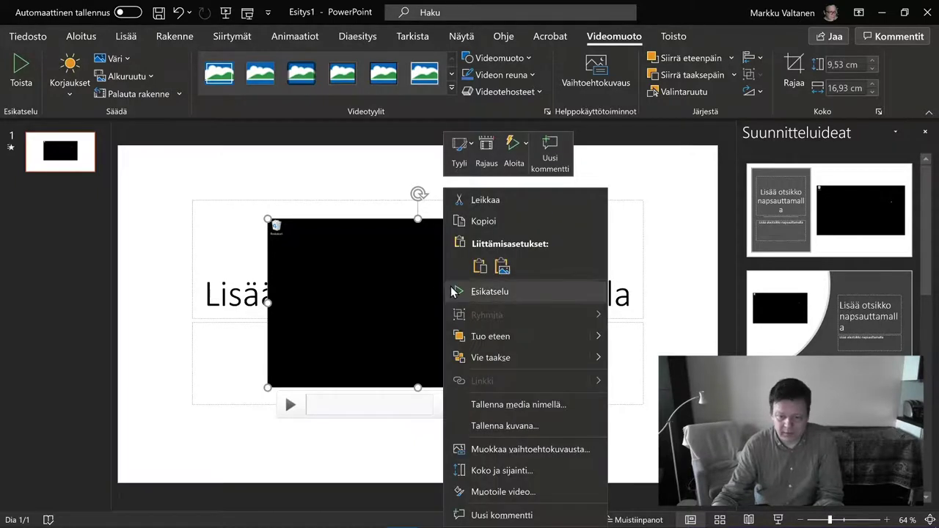
click(579, 405)
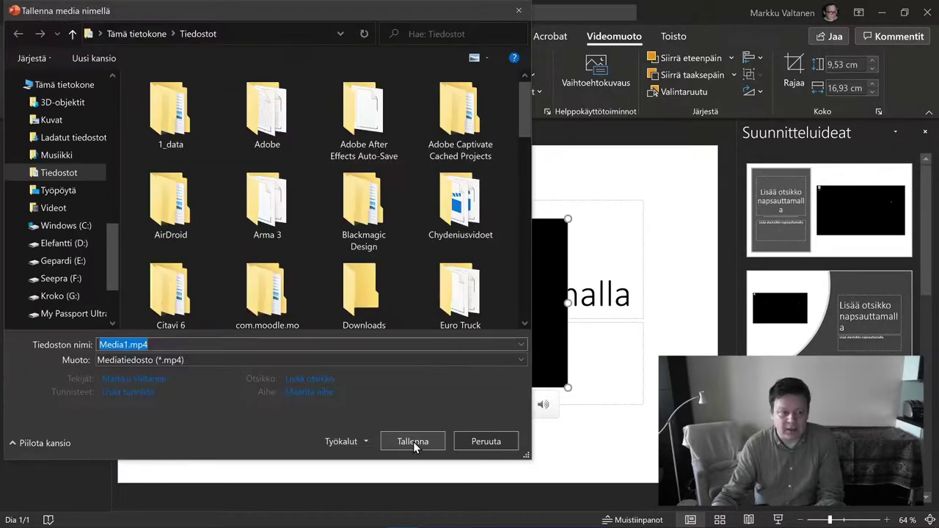
scroll(62, 213, up, 3)
scroll(62, 209, up, 5)
scroll(62, 210, up, 5)
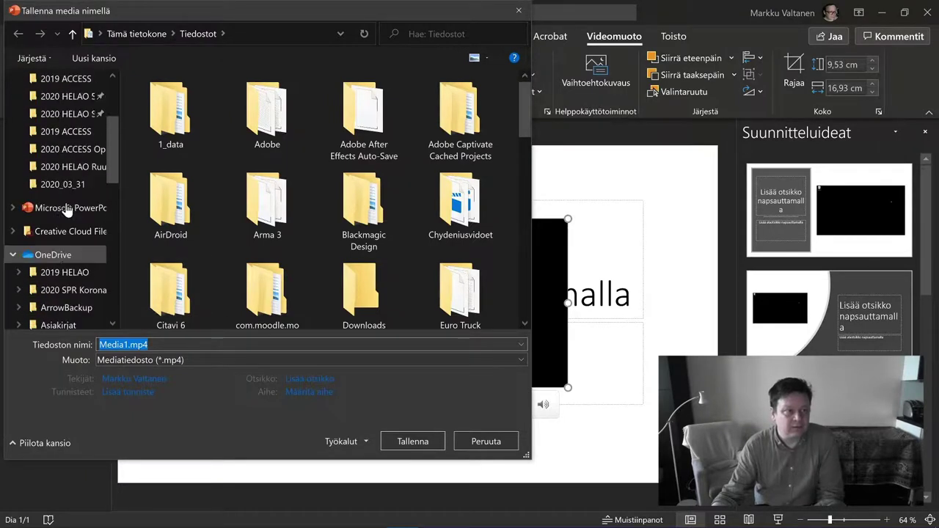
scroll(63, 206, up, 5)
click(58, 107)
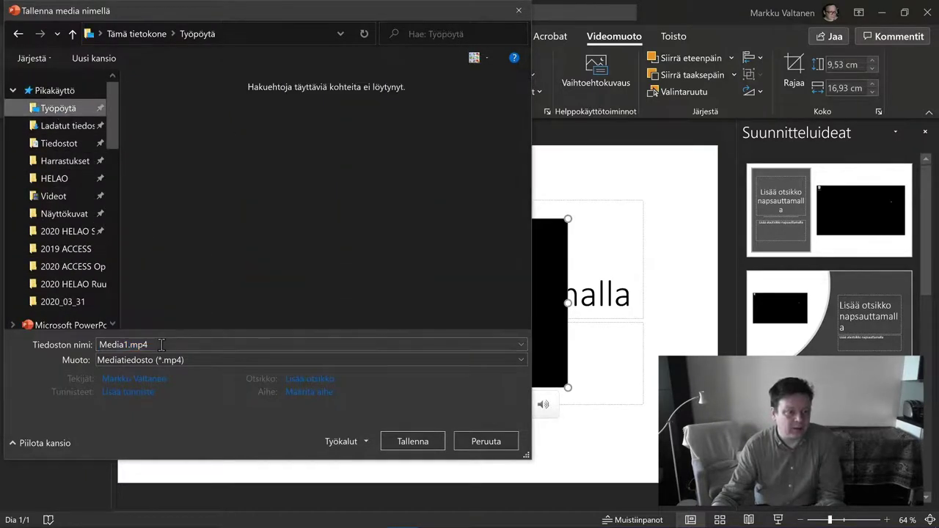
click(431, 440)
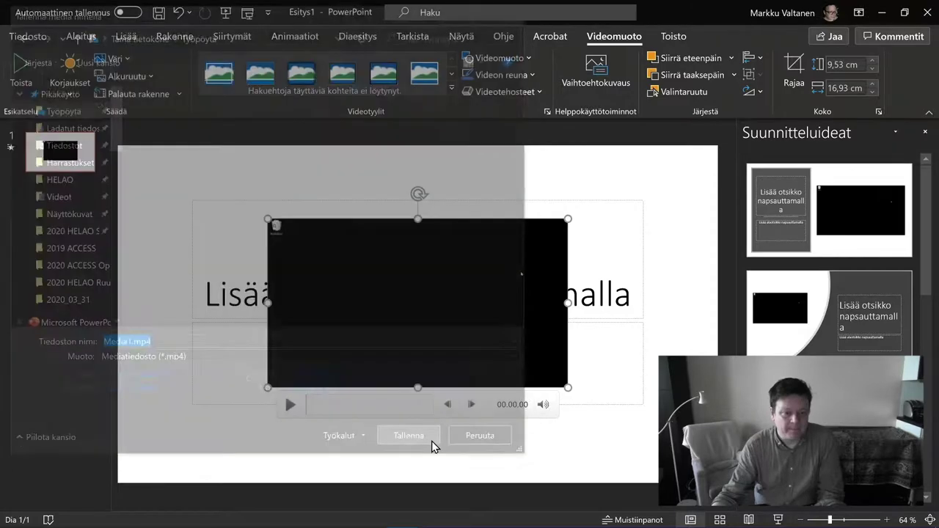
click(926, 13)
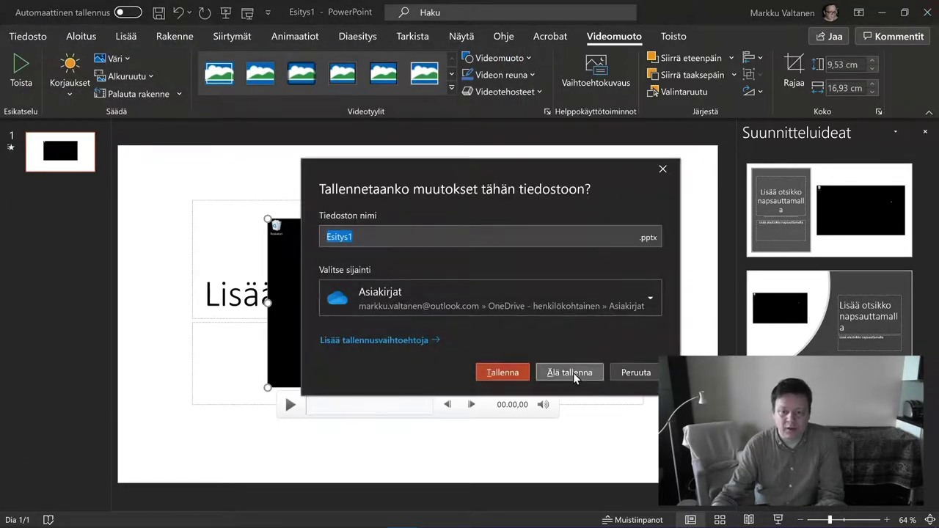
click(575, 375)
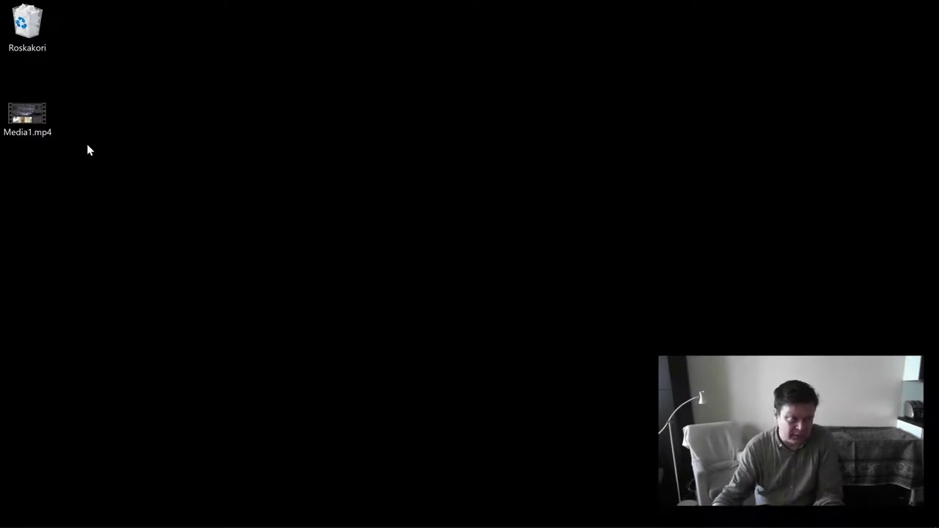
Move Media1.mp4 to the desktop centre and show its open-with app choices.
drag(34, 119, 491, 210)
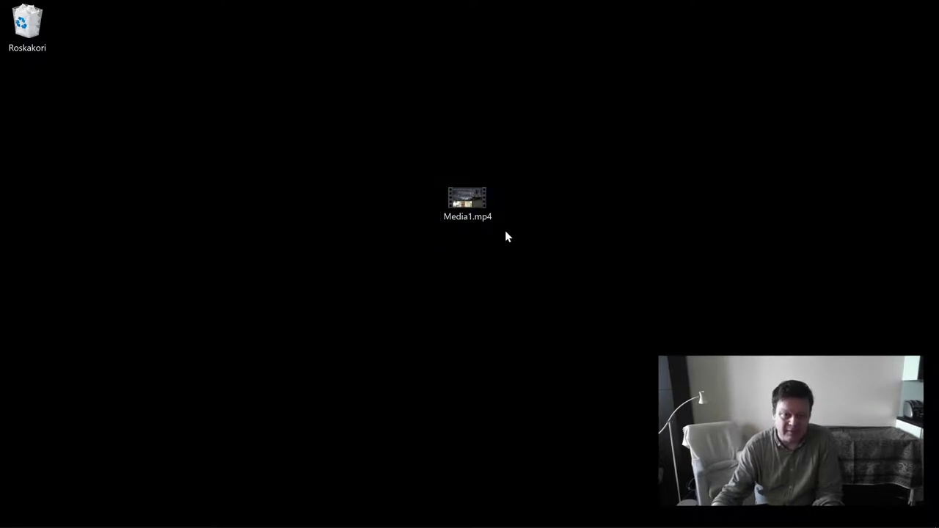
drag(471, 200, 471, 247)
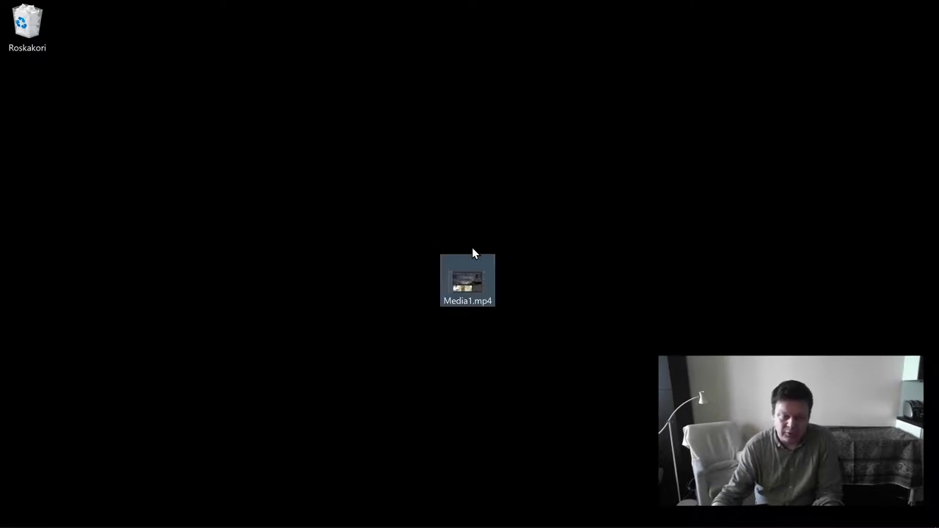
click(565, 233)
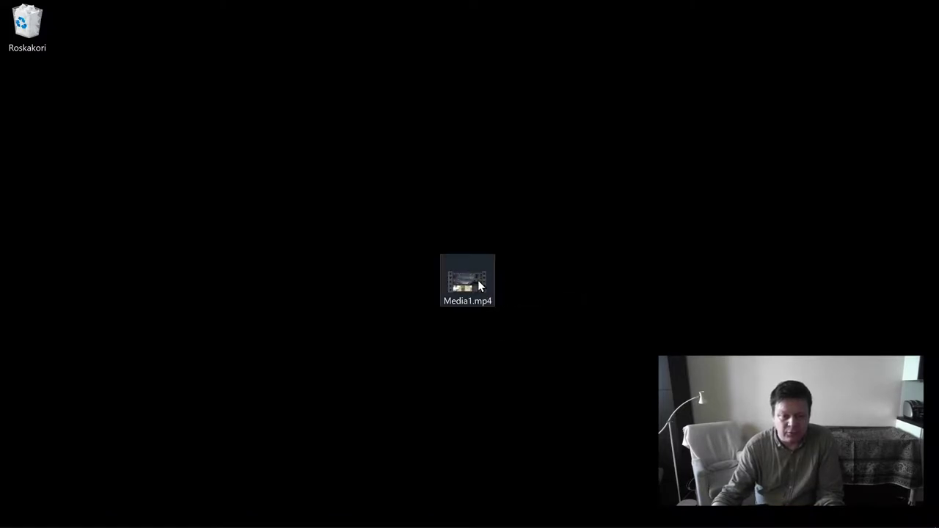
mouse_move(467, 280)
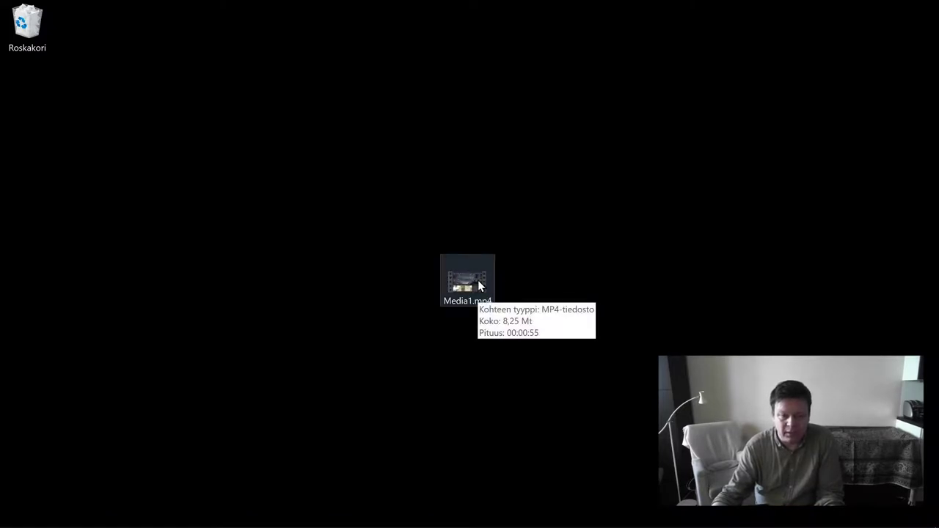
right_click(477, 281)
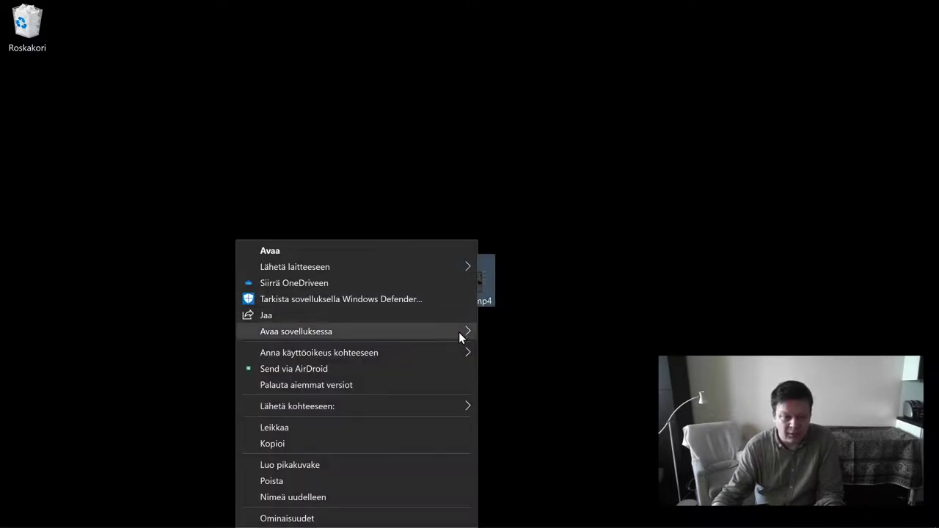
mouse_move(359, 332)
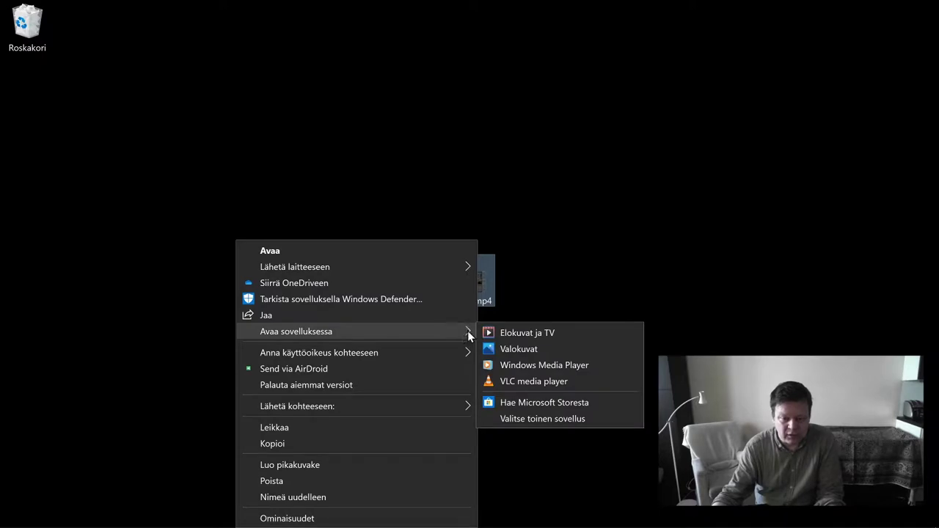
Open Media1.mp4 in Photos, pause it, and choose Luo video, jossa on tekstiä.
click(544, 350)
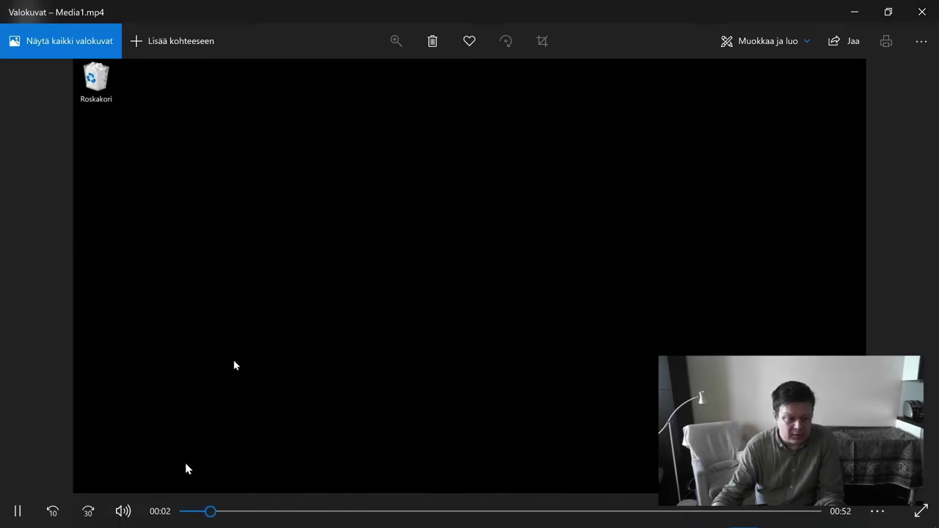
click(17, 510)
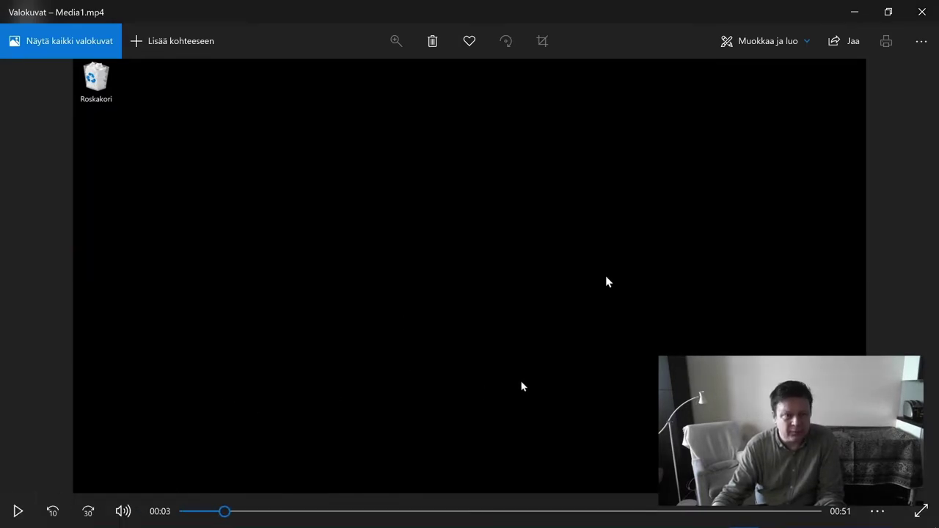
click(808, 44)
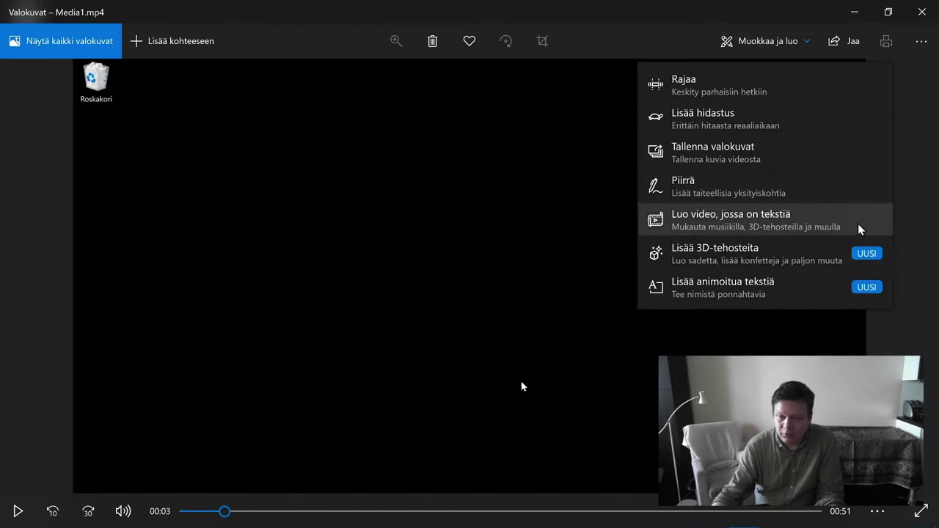
click(860, 229)
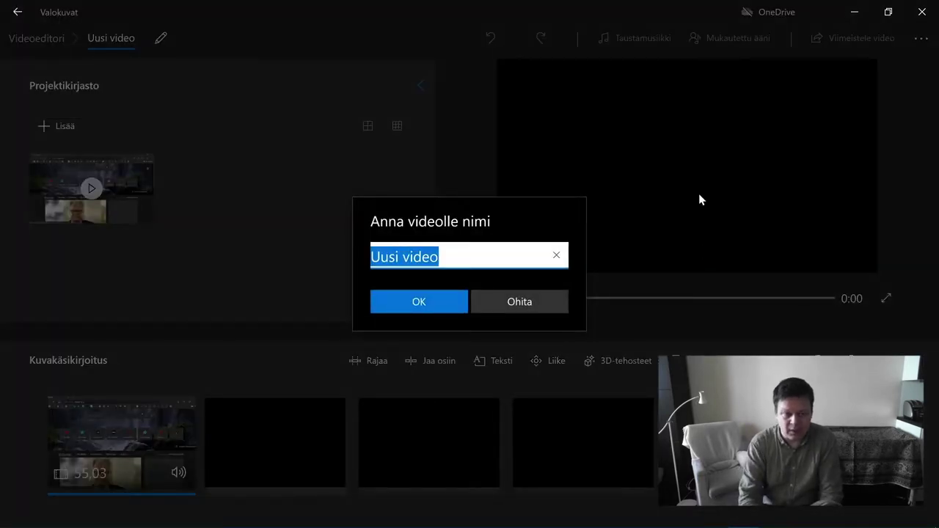
Name the video project 'Opasvideo' and confirm with OK.
text(Opasvideo)
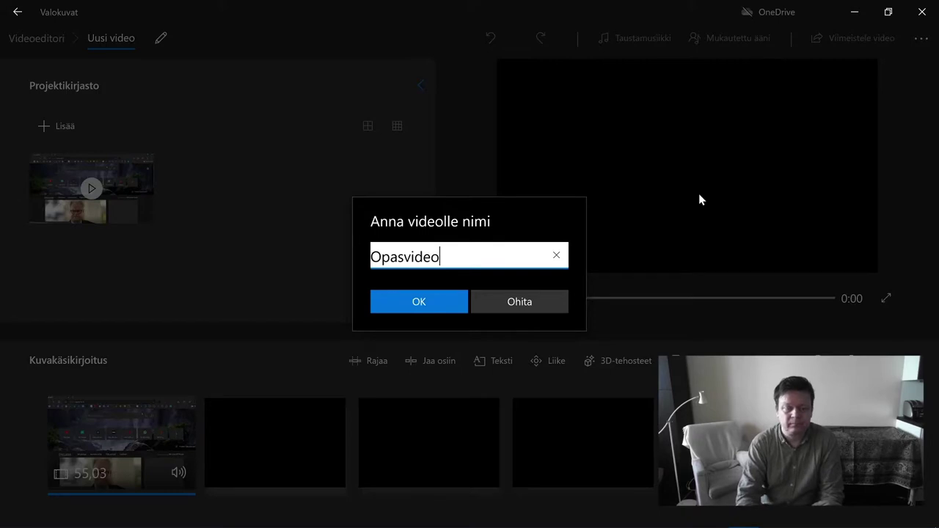
click(375, 302)
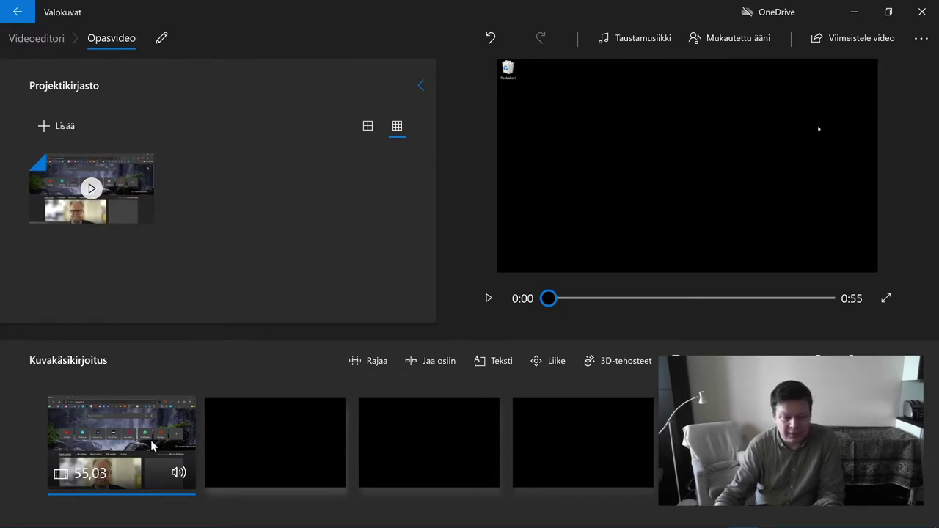
drag(152, 445, 149, 463)
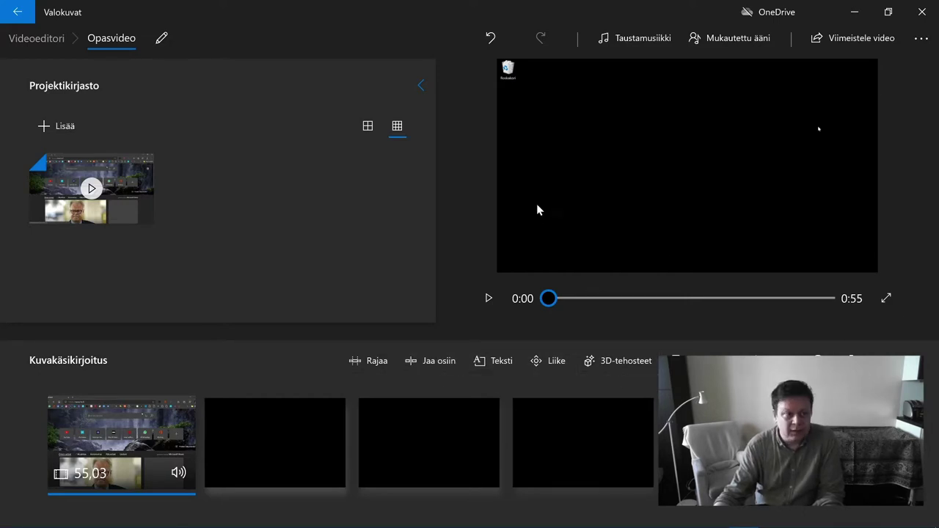
Finish the video with the Suuri 1080p quality setting.
click(879, 44)
click(524, 249)
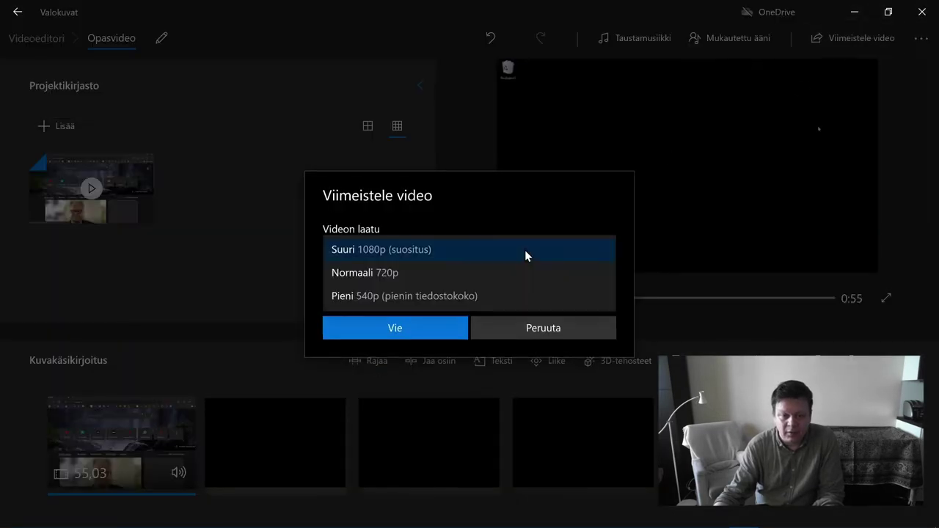
click(532, 214)
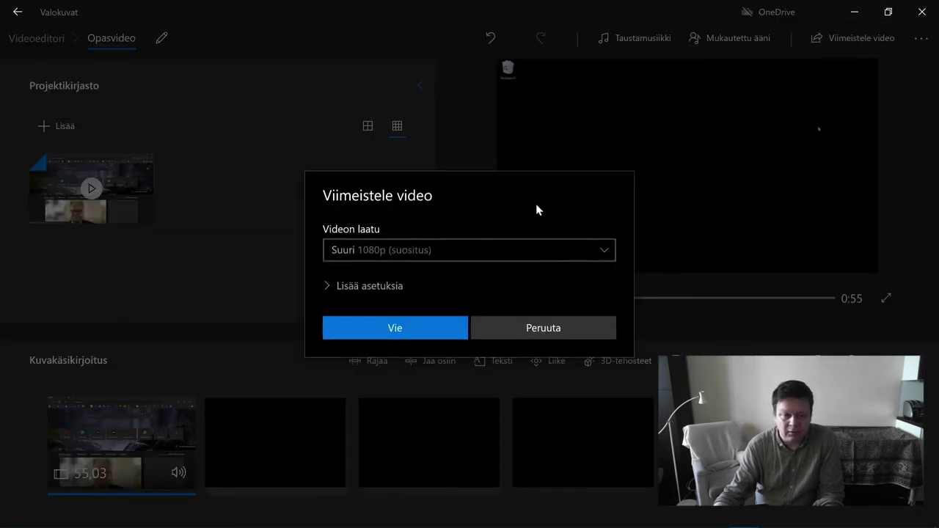
Export the video to the desktop as Opasvideo.mp4, then close its preview.
click(409, 330)
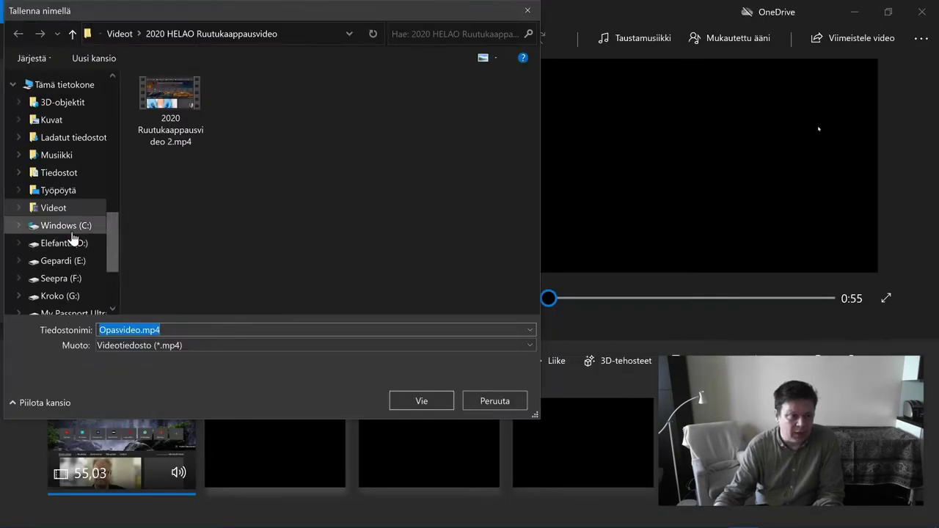
drag(111, 239, 100, 75)
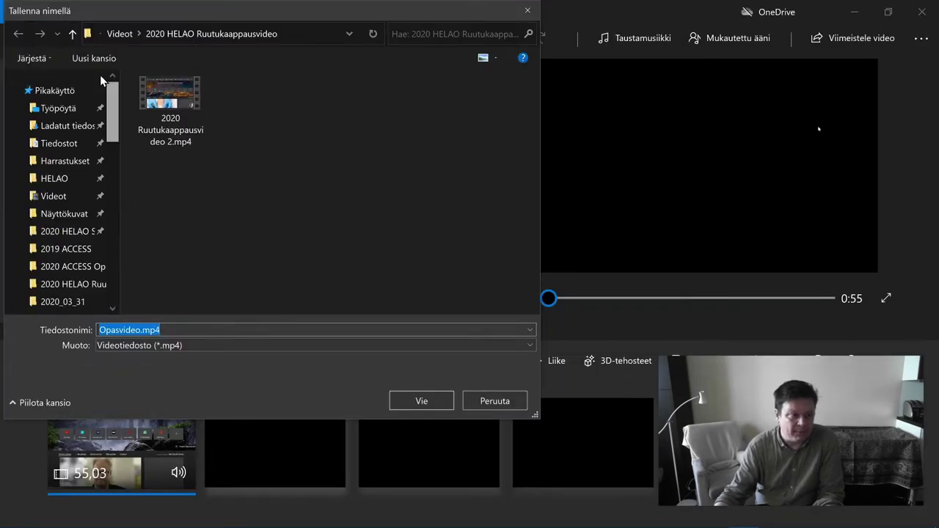
click(59, 108)
click(427, 398)
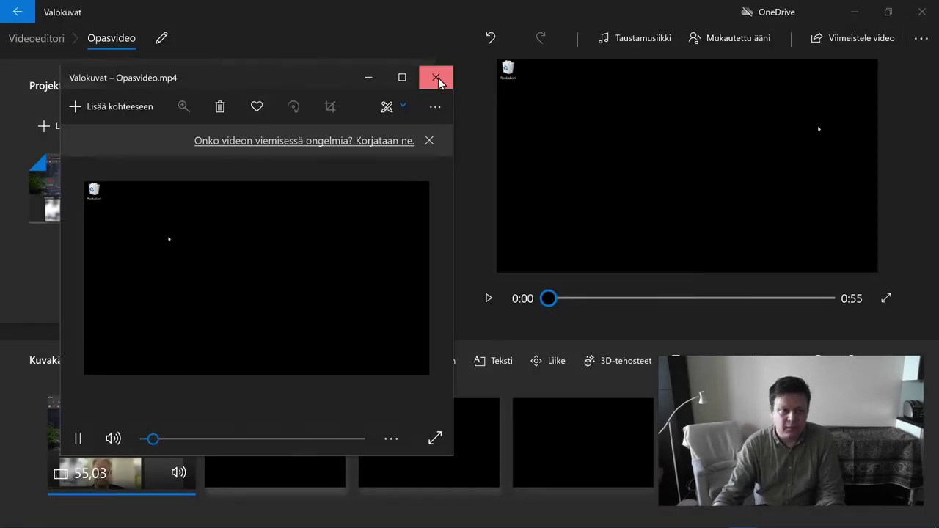
click(437, 78)
Close the editor, set Opasvideo.mp4 (4,93 MB) beside the 8,25 MB Media1.mp4, and compare sizes.
click(921, 12)
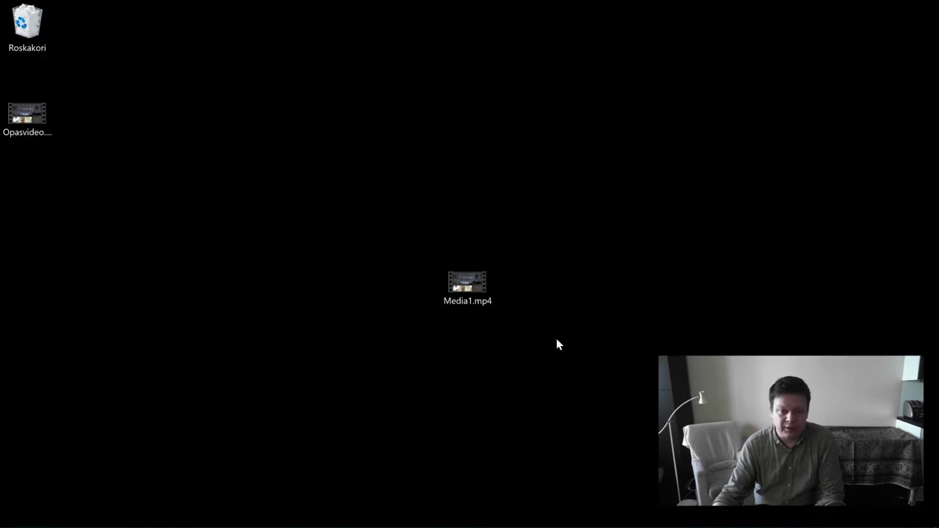
drag(64, 124, 522, 278)
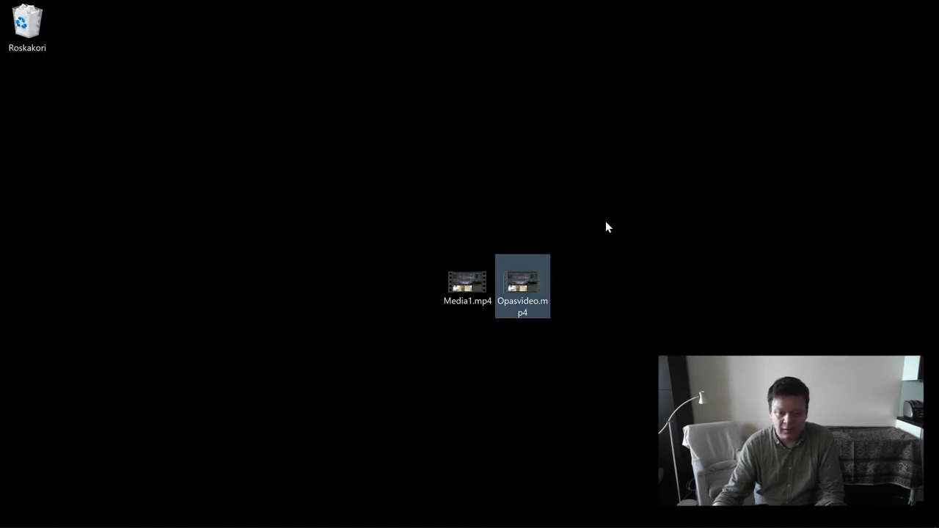
drag(456, 292, 400, 292)
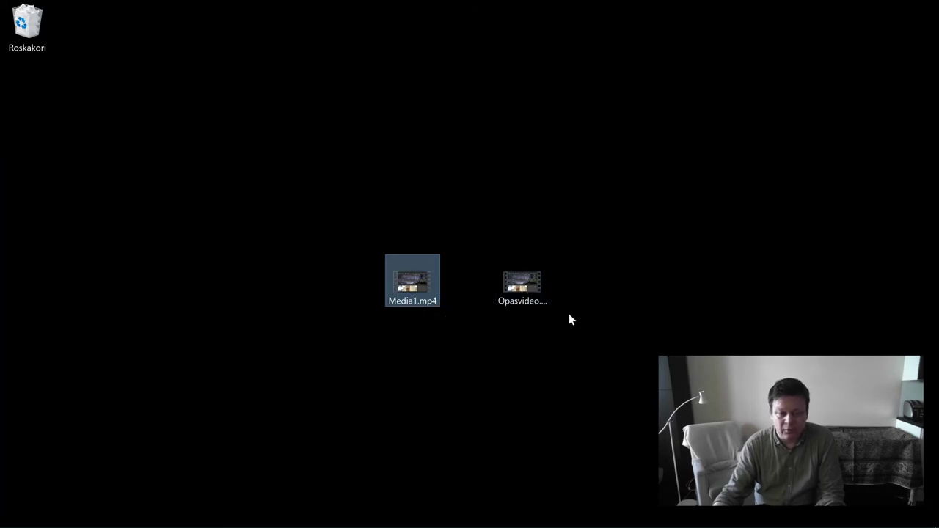
click(537, 288)
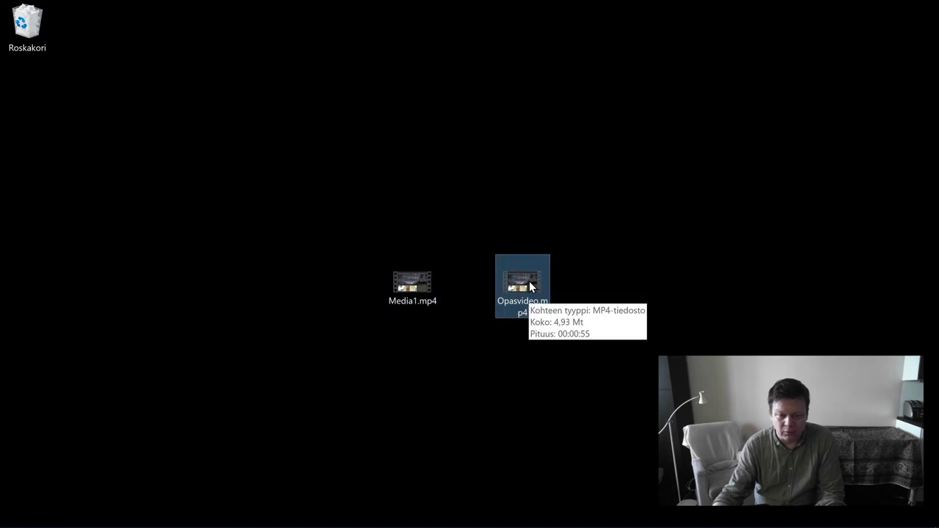
click(649, 269)
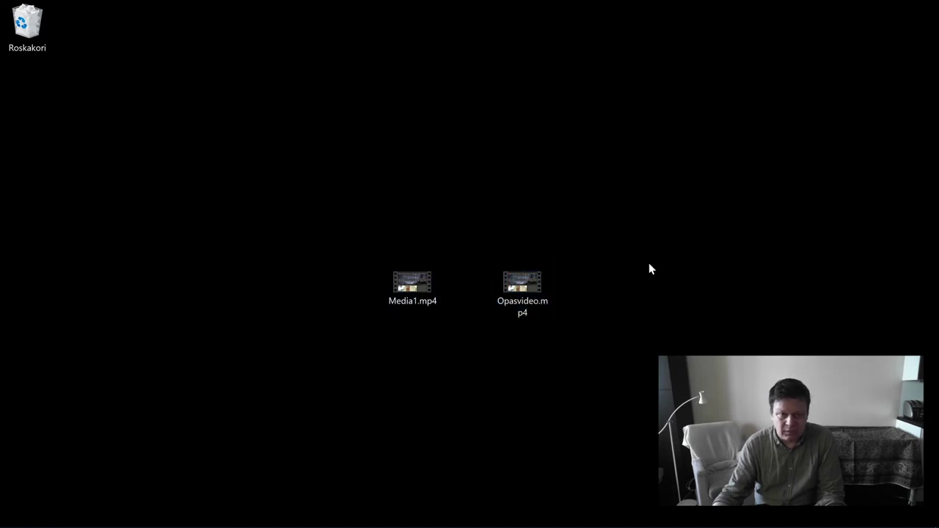